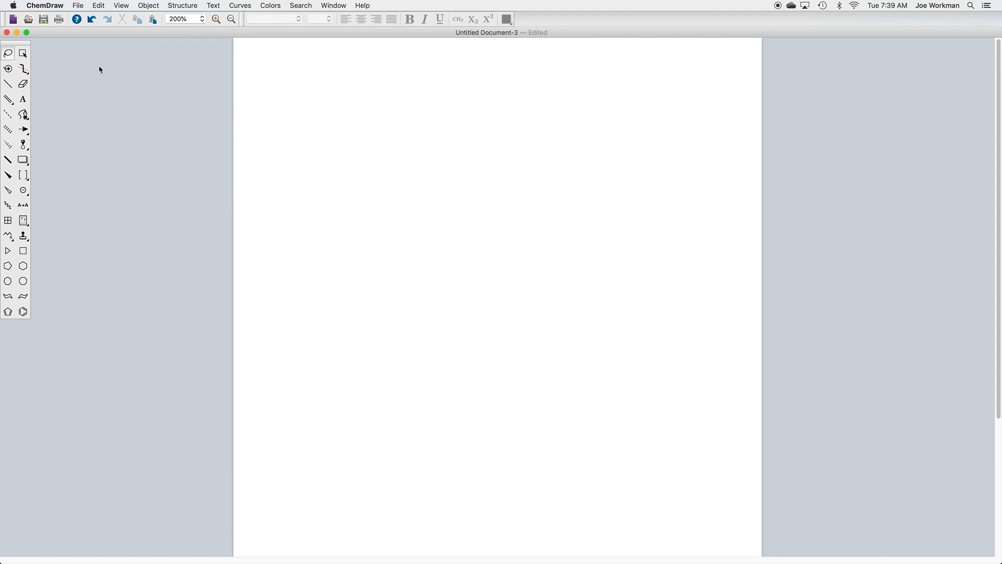
Step: Move the tools palette clear of the window edge and apply the ACS Document 1996 document settings
left_click_drag(23, 47, 55, 48)
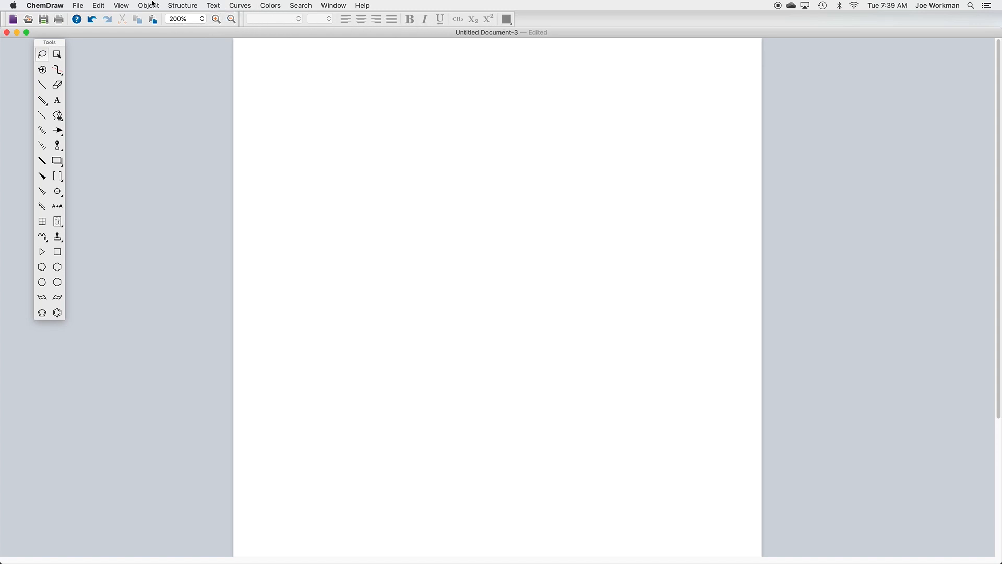
left_click(74, 5)
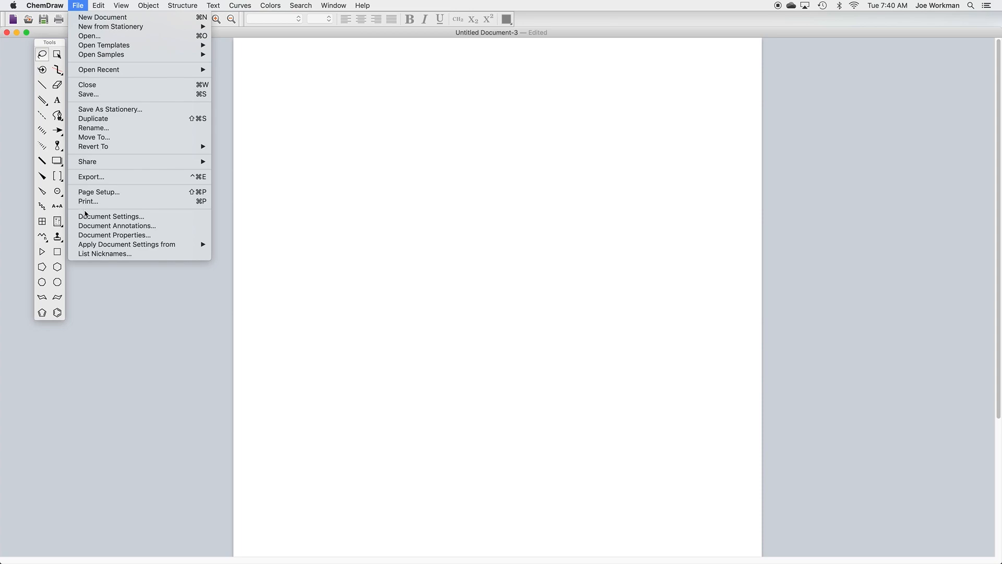
mouse_move(97, 246)
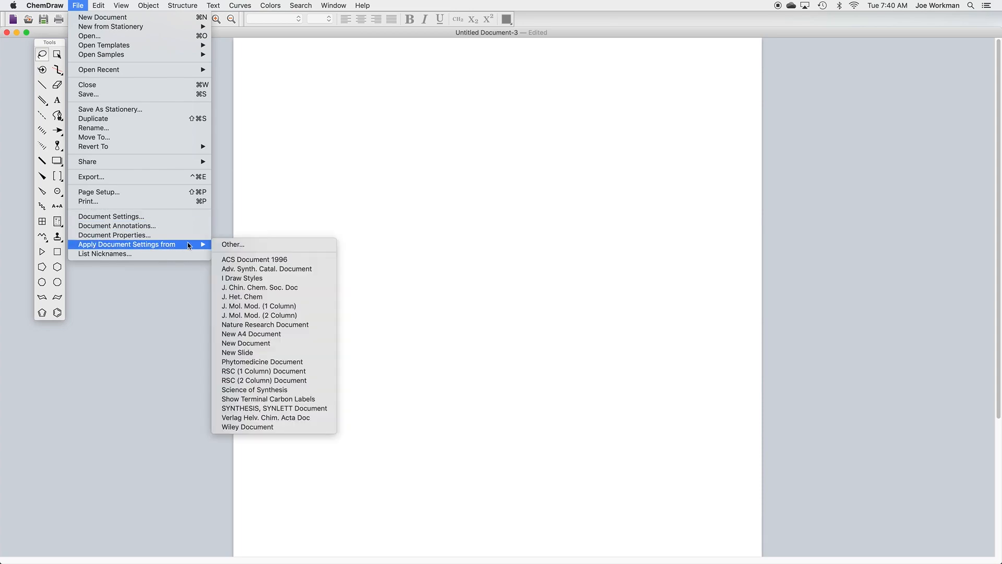
left_click(255, 265)
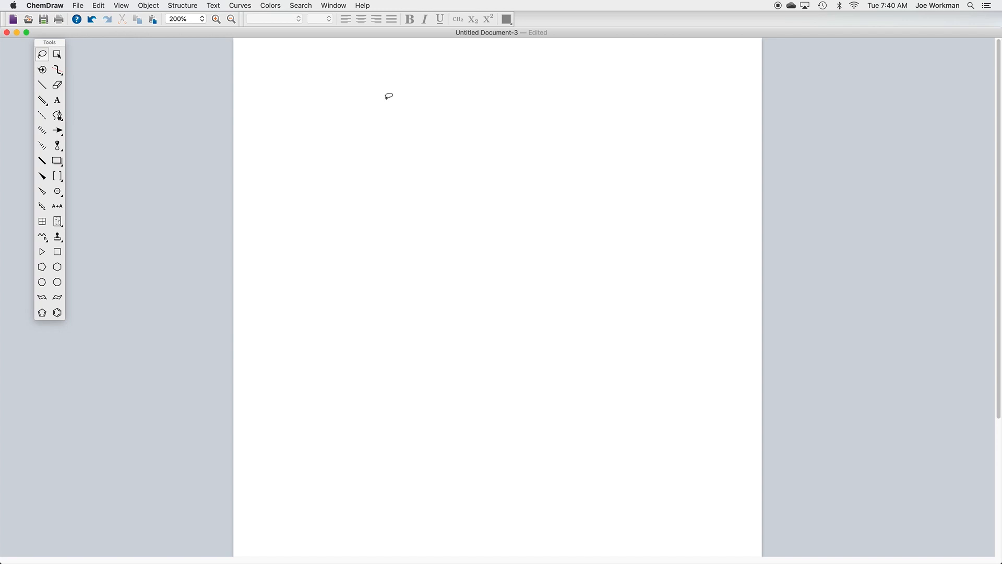
Step: Examine the layout page of the document settings and close it without changes
left_click(78, 5)
left_click(107, 216)
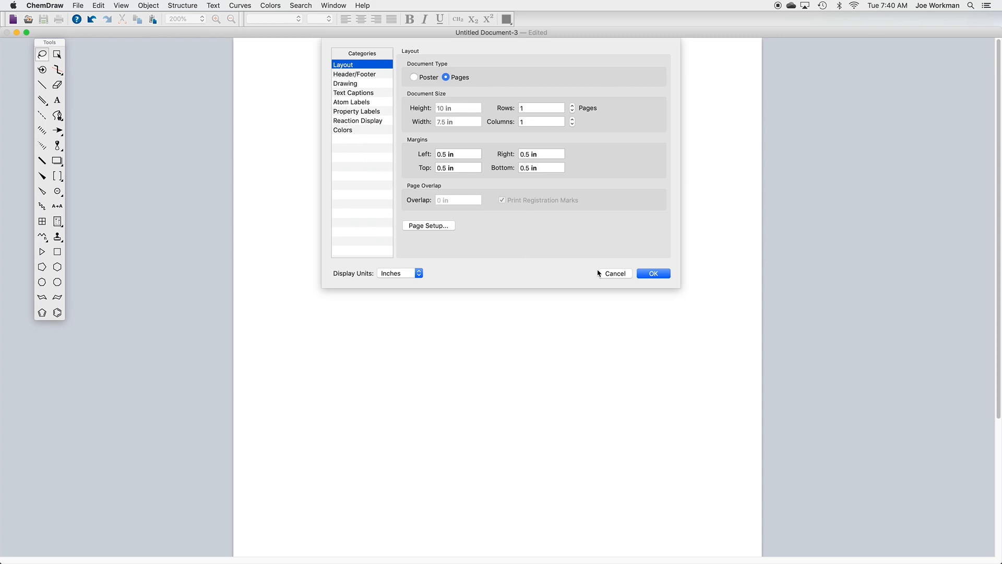
left_click(611, 275)
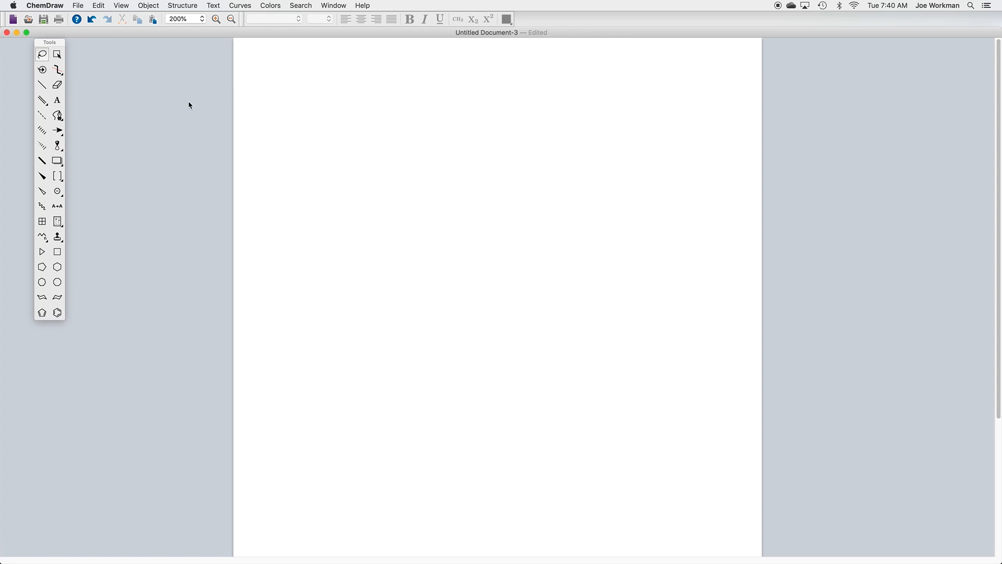
Step: Add a text caption reading CO32- near the upper edge of the page
left_click(57, 101)
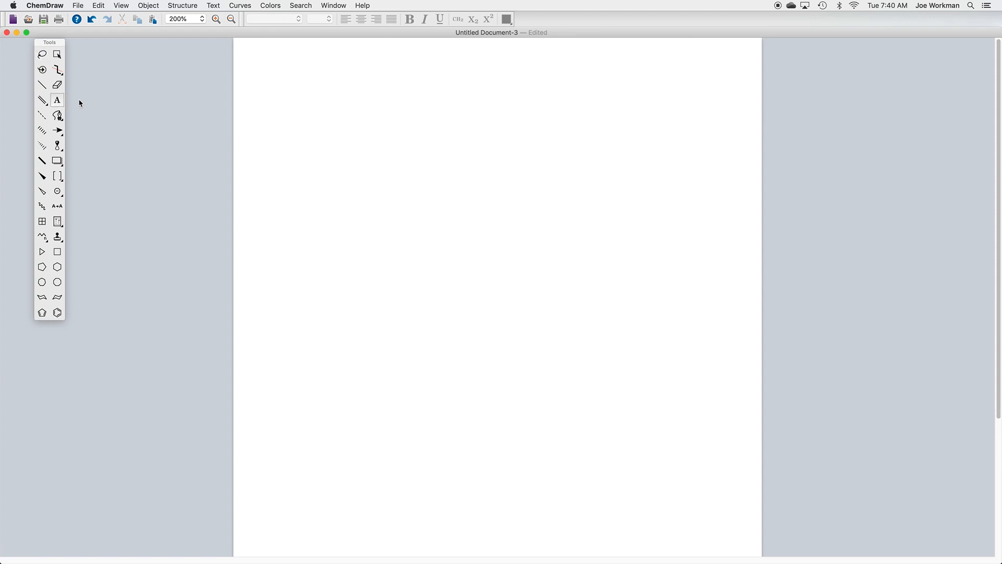
left_click(312, 75)
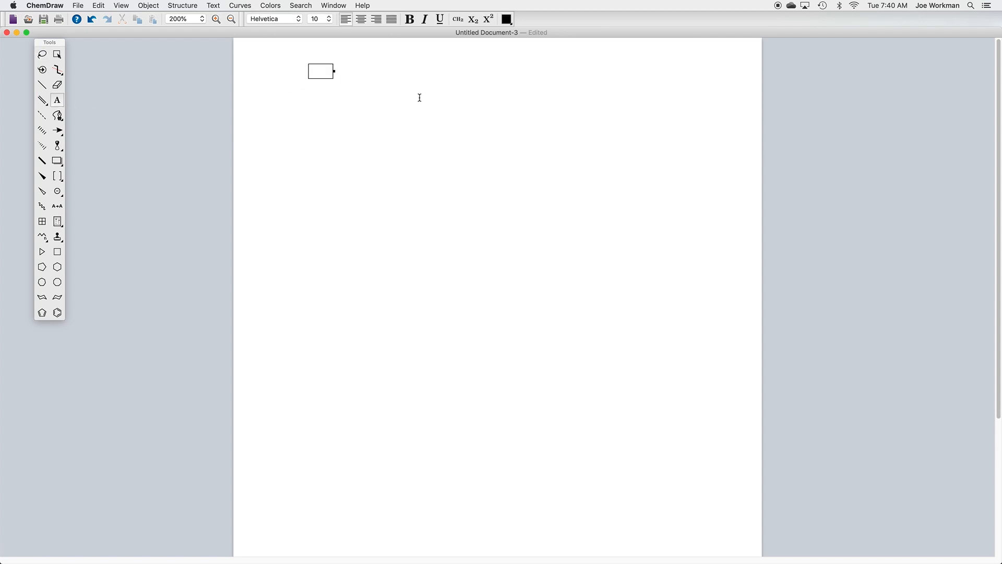
type("CO32-")
Step: Format the 2- of the carbonate caption as superscript and the 3 as subscript
key("shift+Left")
key("shift+Left")
left_click(489, 19)
left_click(337, 73)
key("shift+Left")
left_click(471, 20)
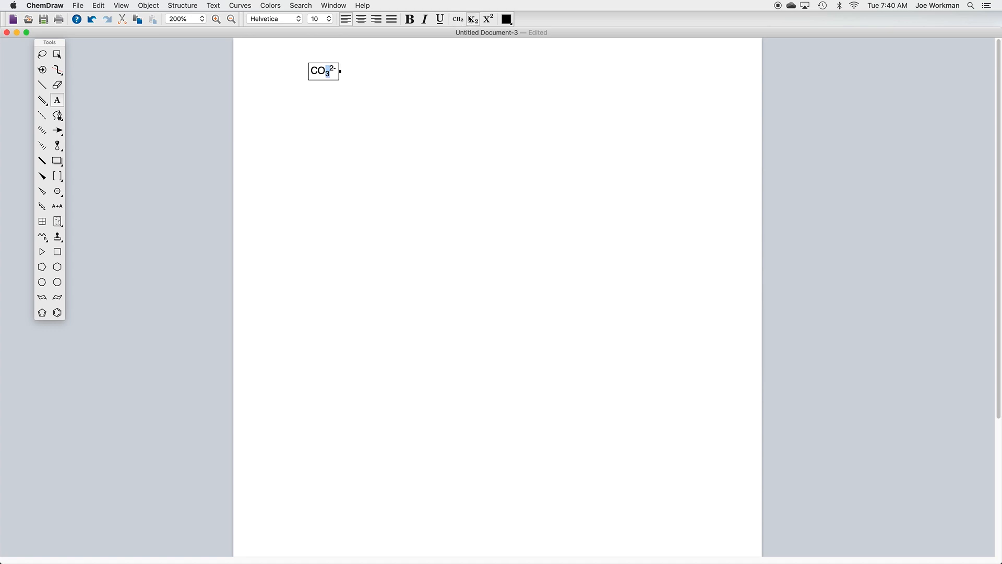
Step: Add a second CO32- caption beside the first in chemical formula style and make its 2- superscript
left_click(384, 73)
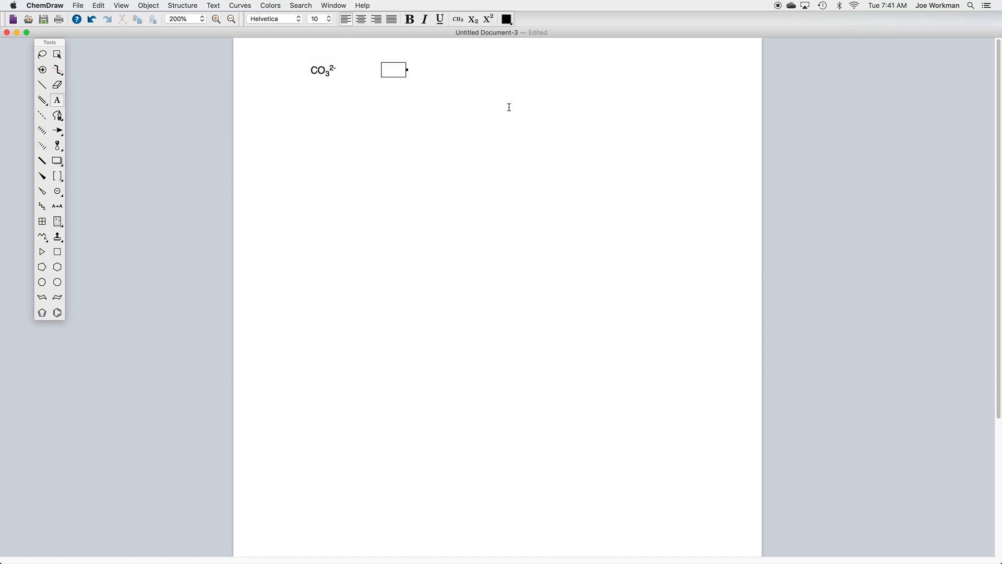
left_click(457, 19)
left_click(456, 21)
type("CO3")
type("2")
type("-")
left_click_drag(400, 72, 407, 71)
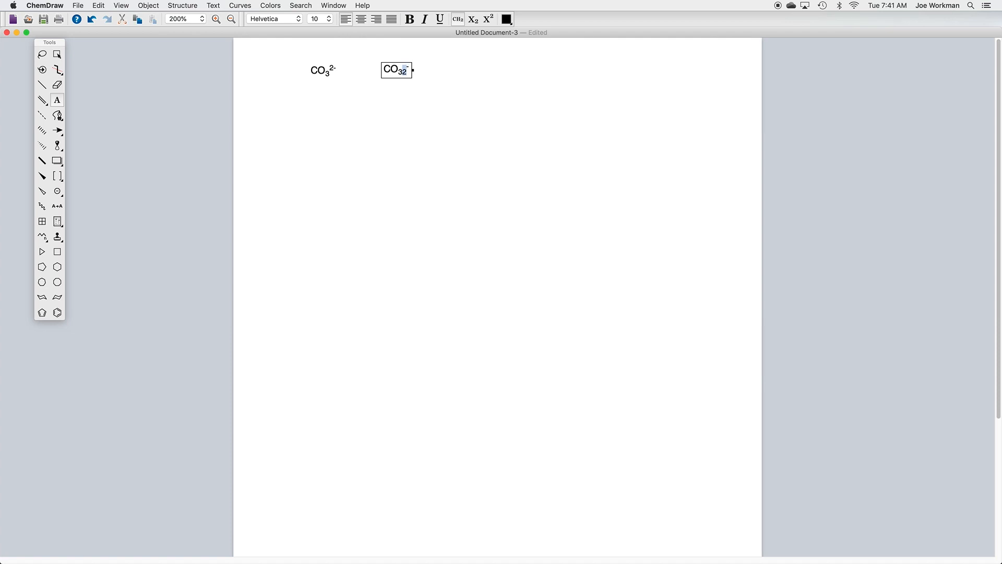
left_click(488, 19)
Step: Add the caption "24 e-" beside the second carbonate formula and make its minus sign superscript
left_click(430, 76)
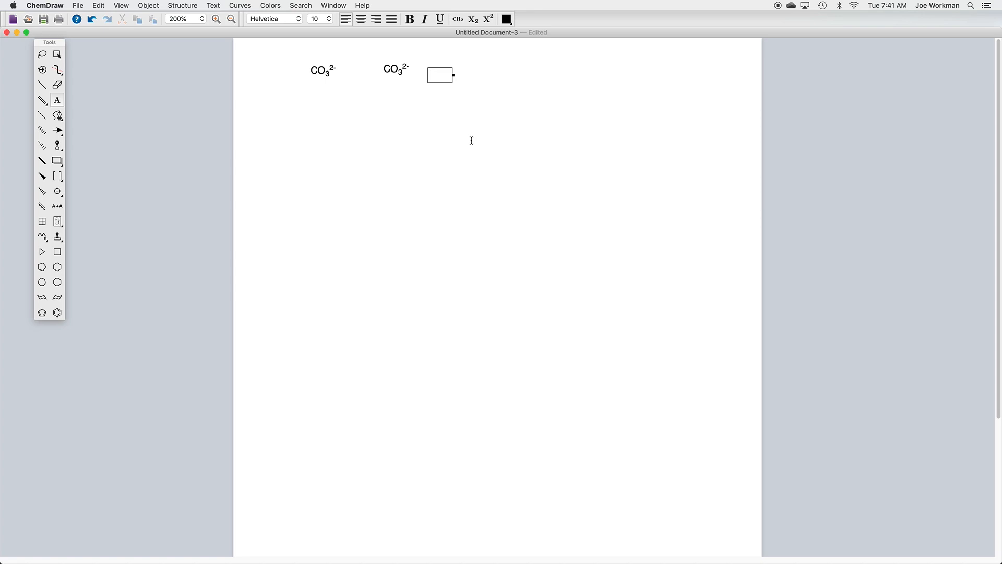
type("24 e-")
key("shift+Left")
left_click(488, 19)
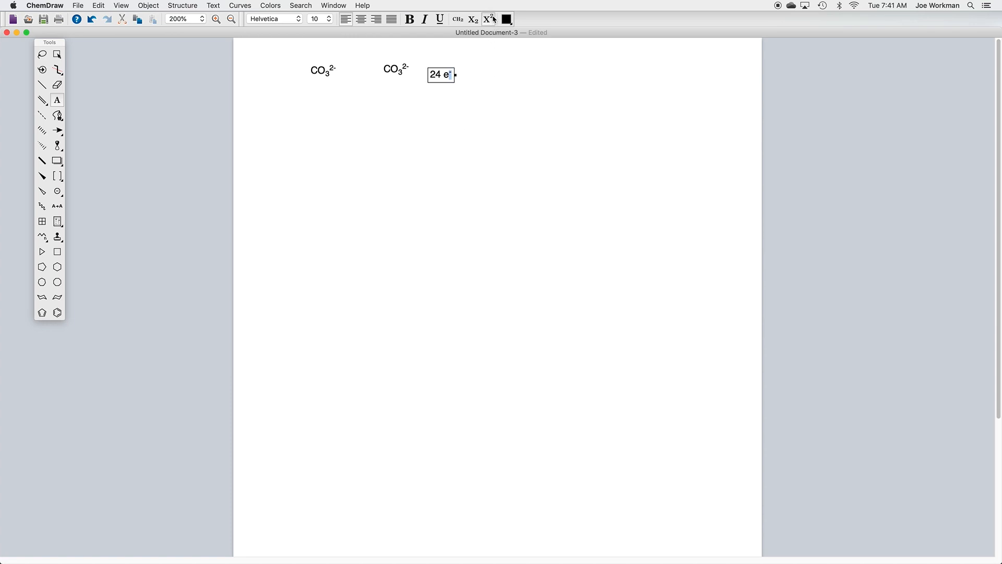
Step: Draw three solid bonds radiating from one central point below the captions, one up and two slanting down
left_click(44, 89)
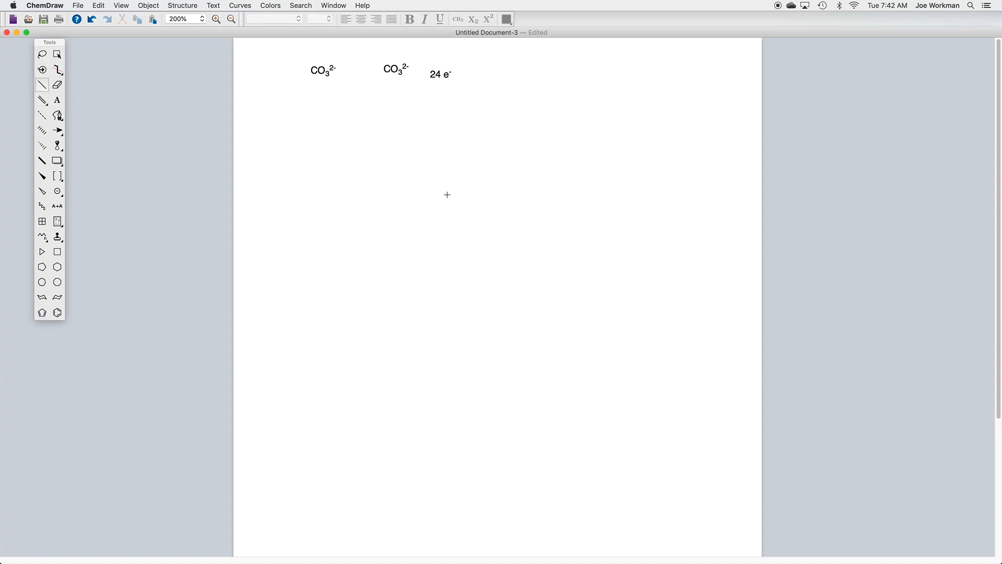
left_click_drag(391, 178, 392, 154)
left_click_drag(392, 177, 362, 196)
left_click(391, 177)
Step: Label the central atom of the three-bond structure C and its three outer ends O
left_click(57, 101)
left_click(392, 178)
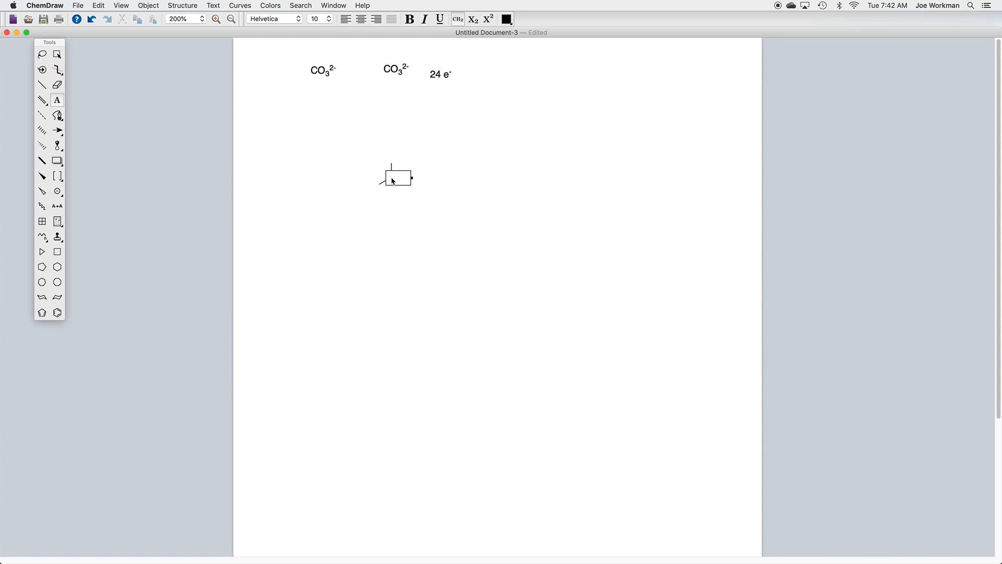
type("C")
key("Return")
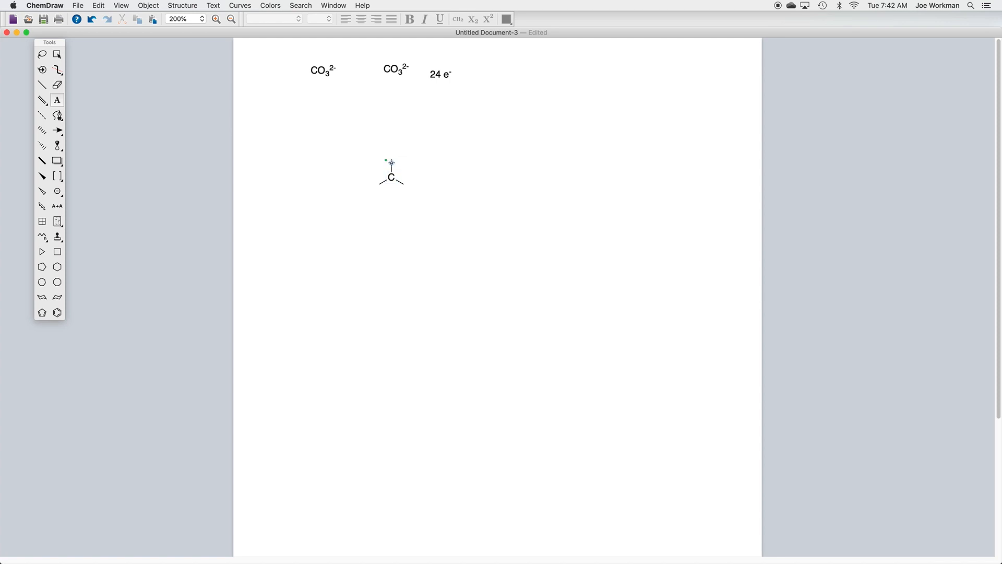
left_click(391, 162)
type("O")
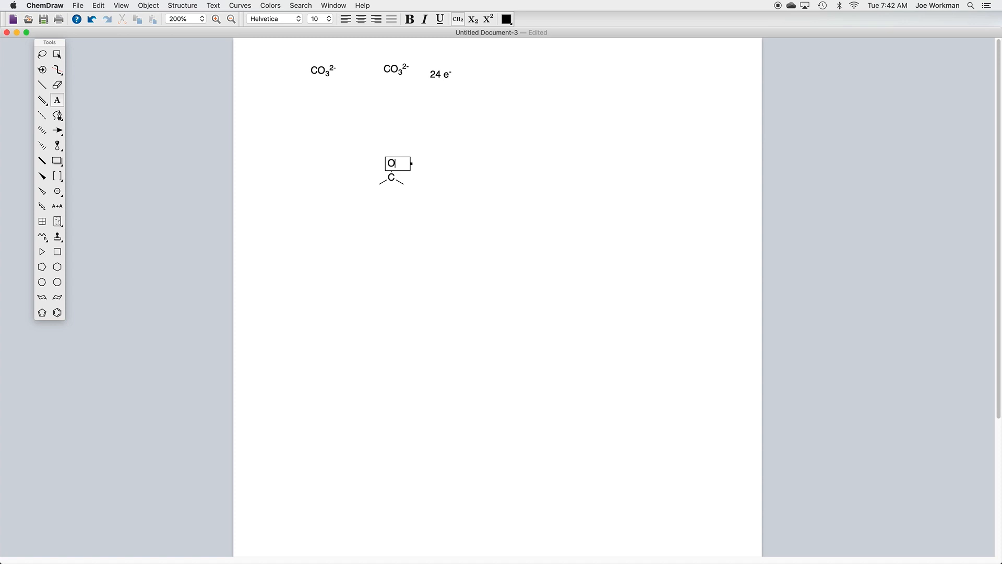
key("Escape")
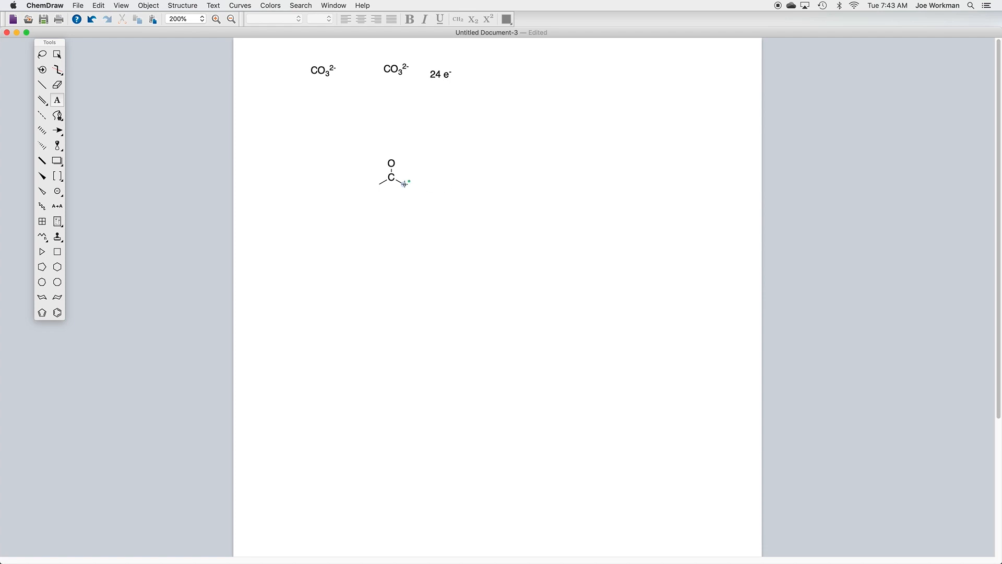
key("o")
key("o")
Step: Enlarge the whole carbonate structure by its corner, then deselect it
left_click(42, 53)
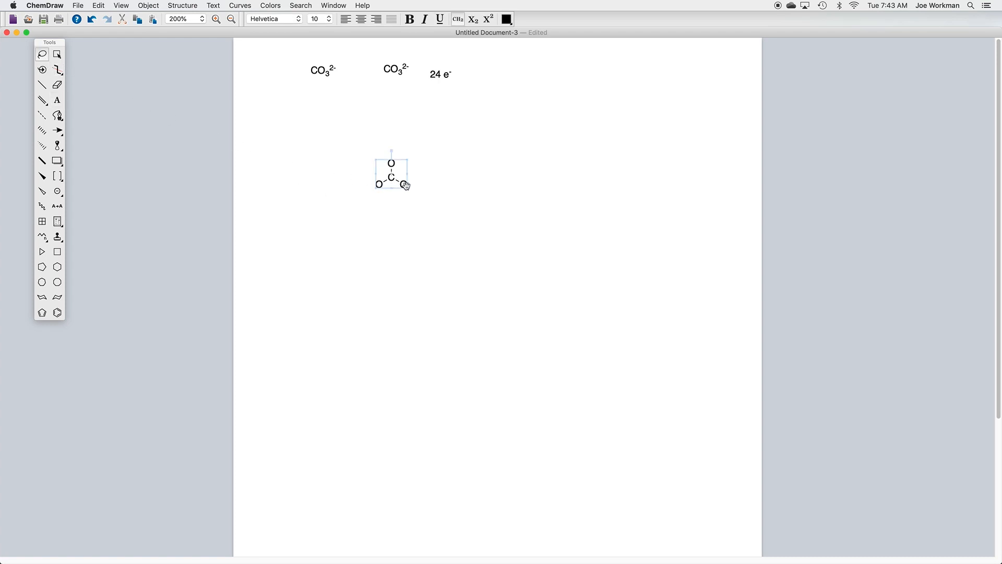
left_click_drag(410, 191, 440, 214)
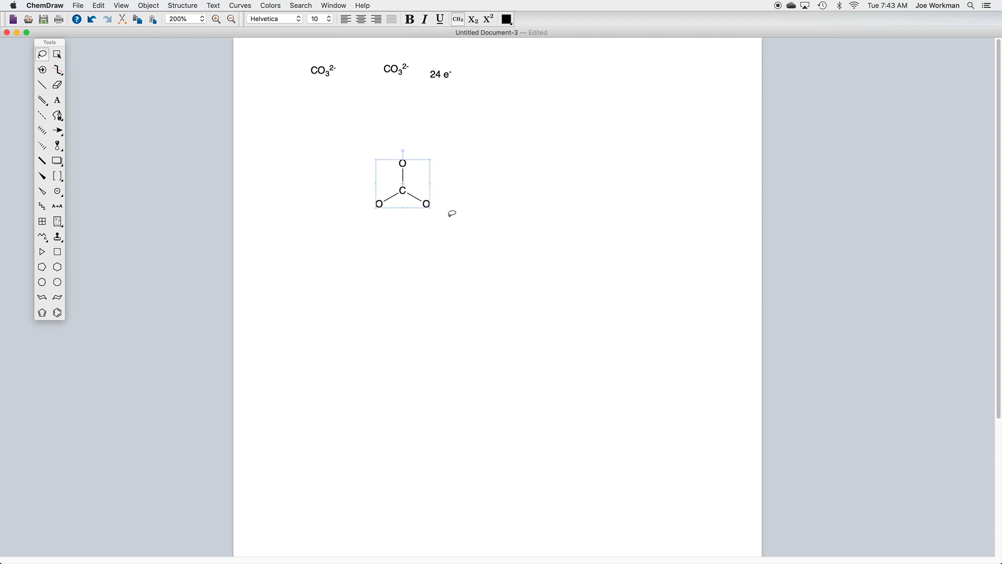
left_click(311, 132)
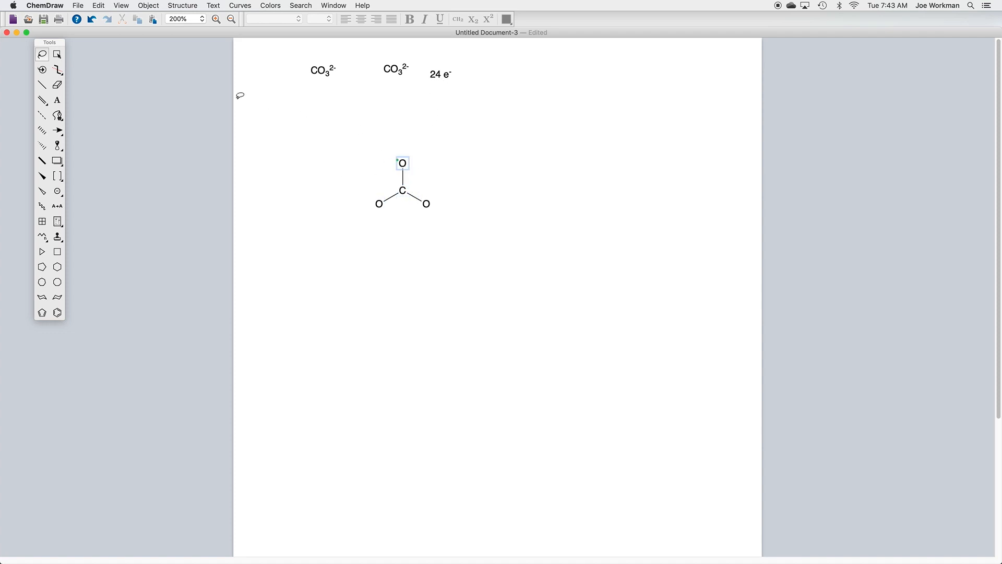
Step: Place free-standing lone pairs in the blank area beside the carbonate structure
left_click(58, 192)
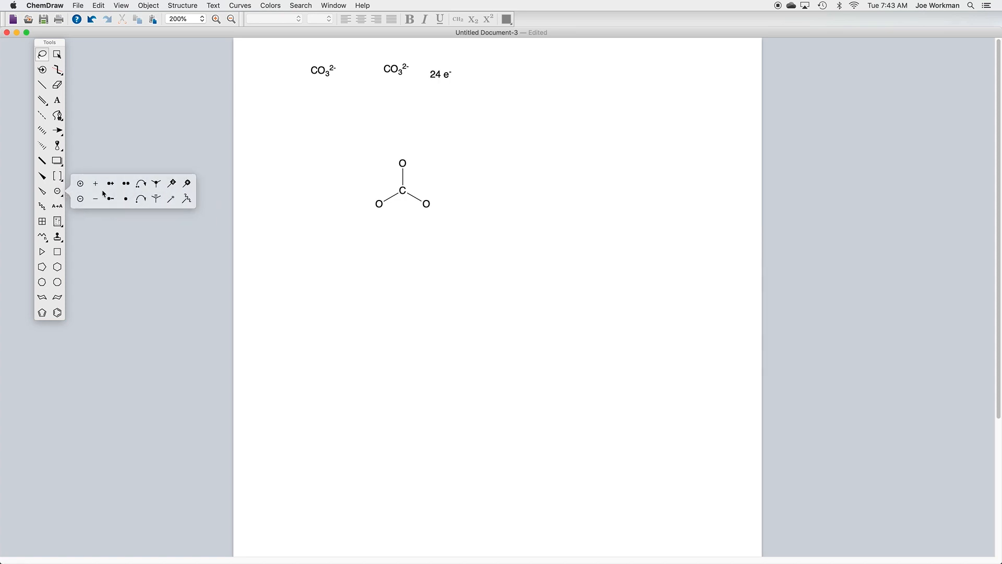
left_click(126, 185)
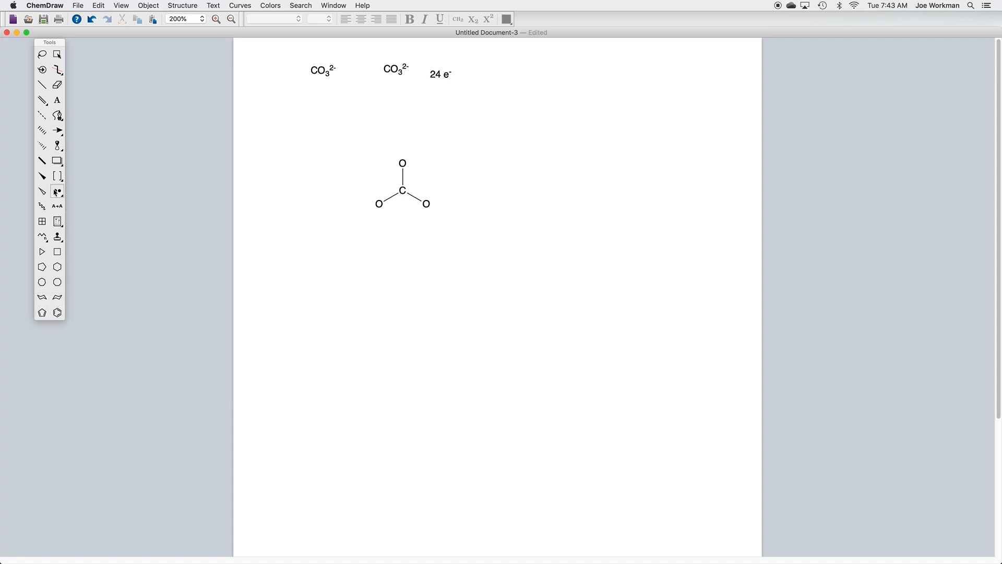
left_click(58, 238)
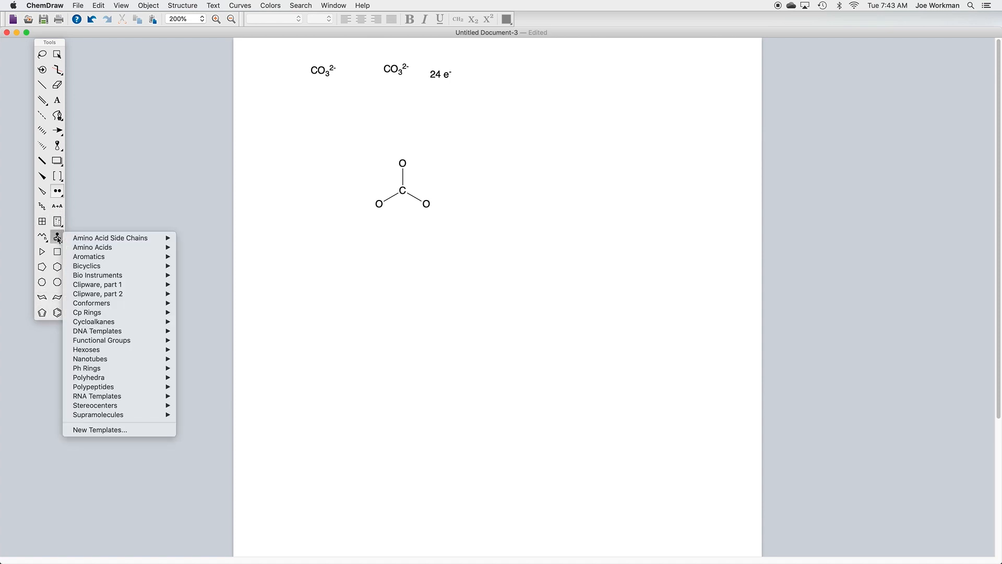
left_click(58, 240)
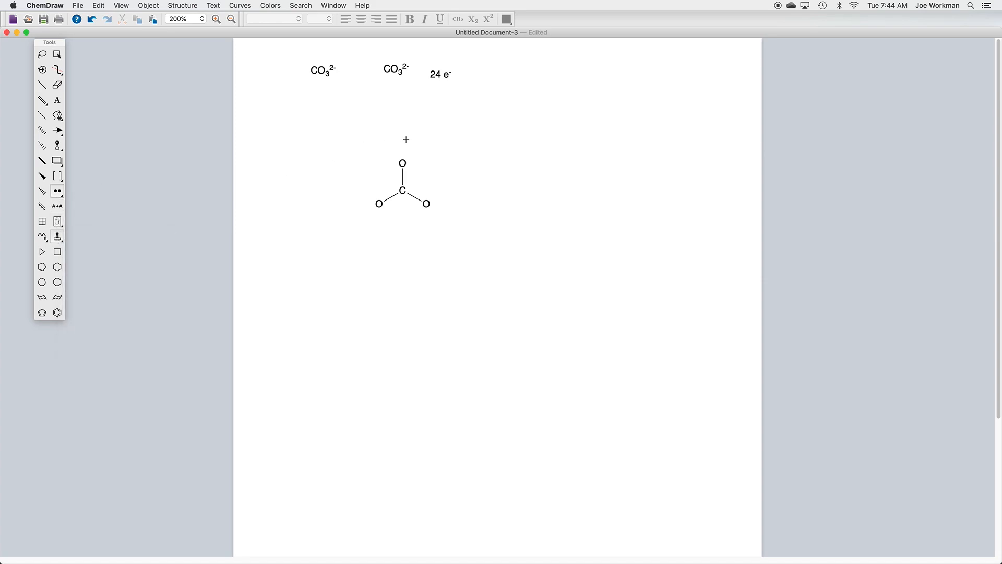
left_click(540, 116)
left_click(584, 110)
left_click(499, 87)
Step: Add lone pairs to the three oxygens of the carbonate structure so that each carries three pairs
left_click(403, 163)
left_click(402, 163)
mouse_move(427, 203)
left_mouse_down()
mouse_move(419, 214)
mouse_move(435, 215)
mouse_move(439, 201)
mouse_move(417, 192)
mouse_move(437, 209)
mouse_move(418, 220)
mouse_move(412, 212)
mouse_move(437, 206)
mouse_move(424, 220)
left_mouse_up()
left_click(379, 203)
left_click(58, 84)
left_click(58, 191)
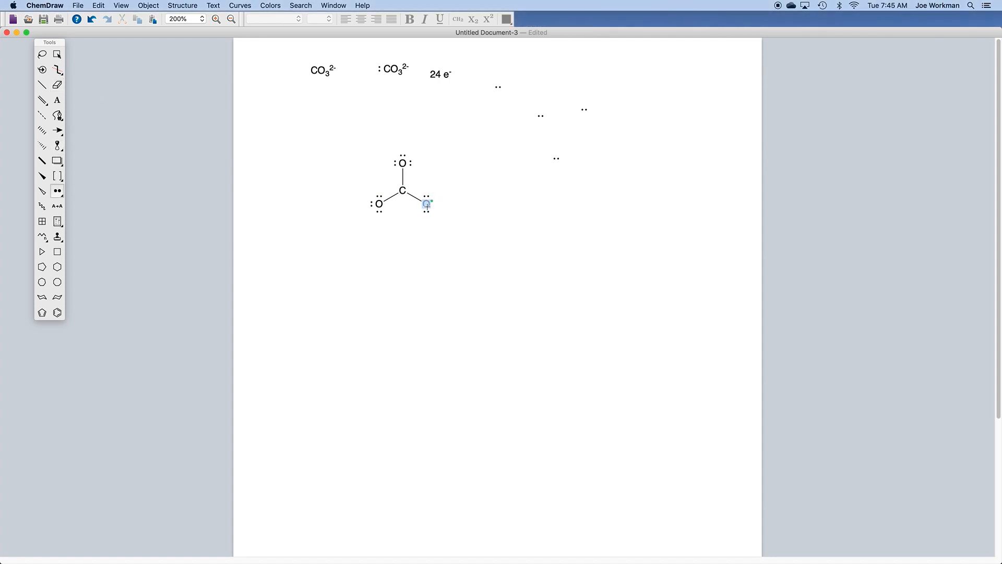
left_click(427, 205)
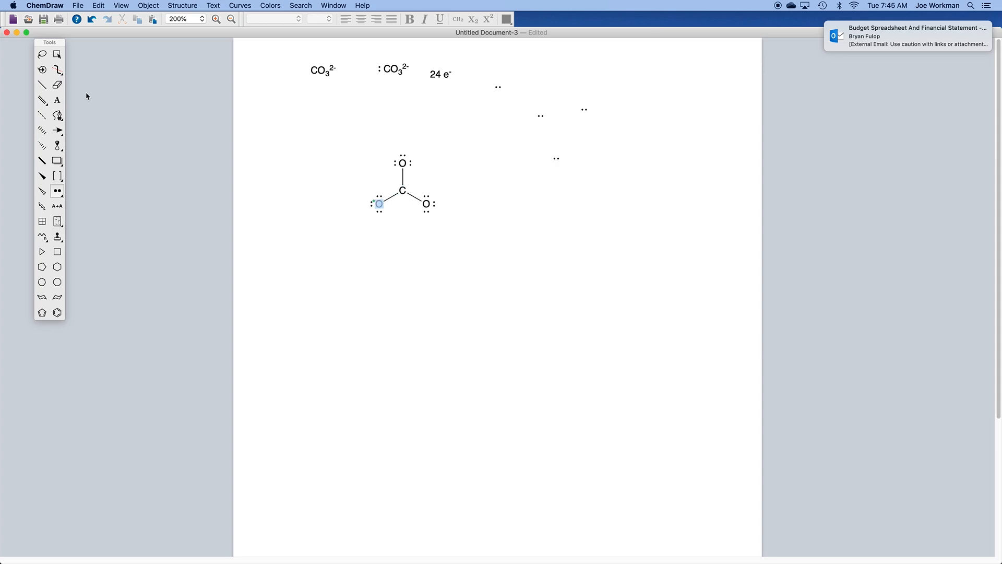
Step: Erase the lone pair above the top oxygen and change its bond to carbon into a double bond
left_click(57, 87)
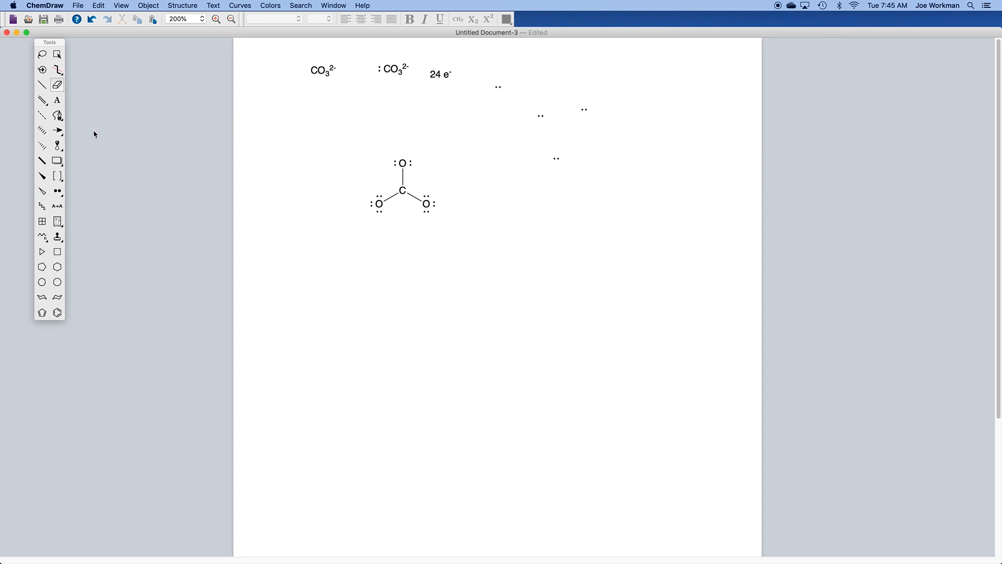
left_click(42, 85)
left_click_drag(401, 163, 402, 187)
left_click(57, 84)
left_click(410, 179)
left_click(43, 85)
left_click(403, 177)
Step: Add a circled minus charge beside each of the two lower oxygens
left_click(58, 192)
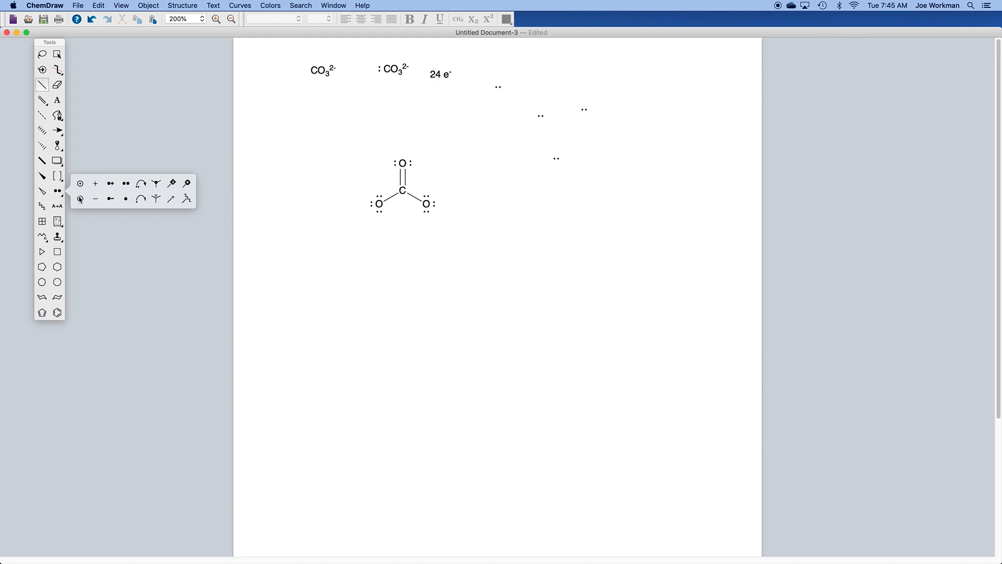
left_click(81, 199)
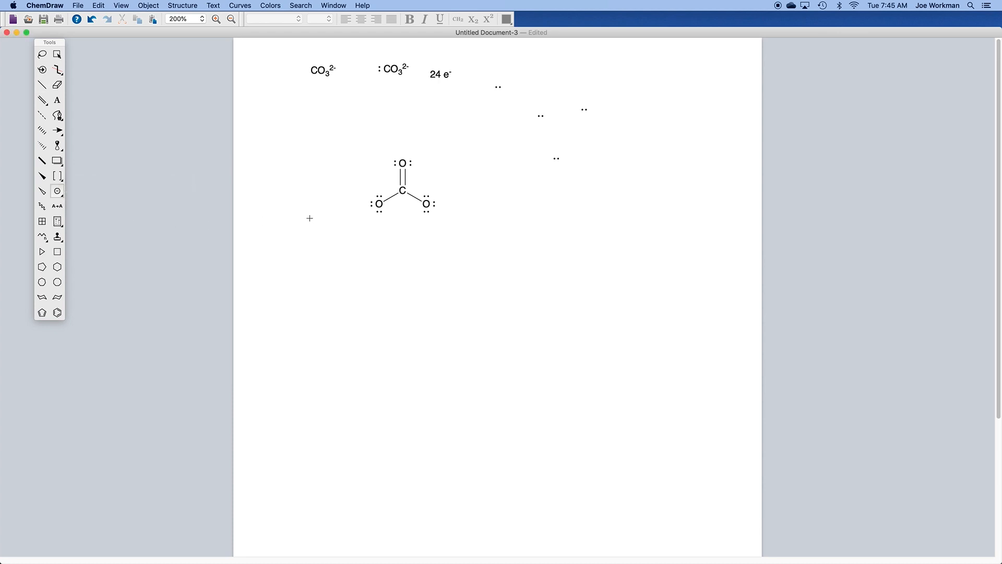
left_click(370, 212)
left_click(437, 212)
Step: Duplicate the complete carbonate Lewis structure and place the copy below and to the right of the original
left_click(56, 54)
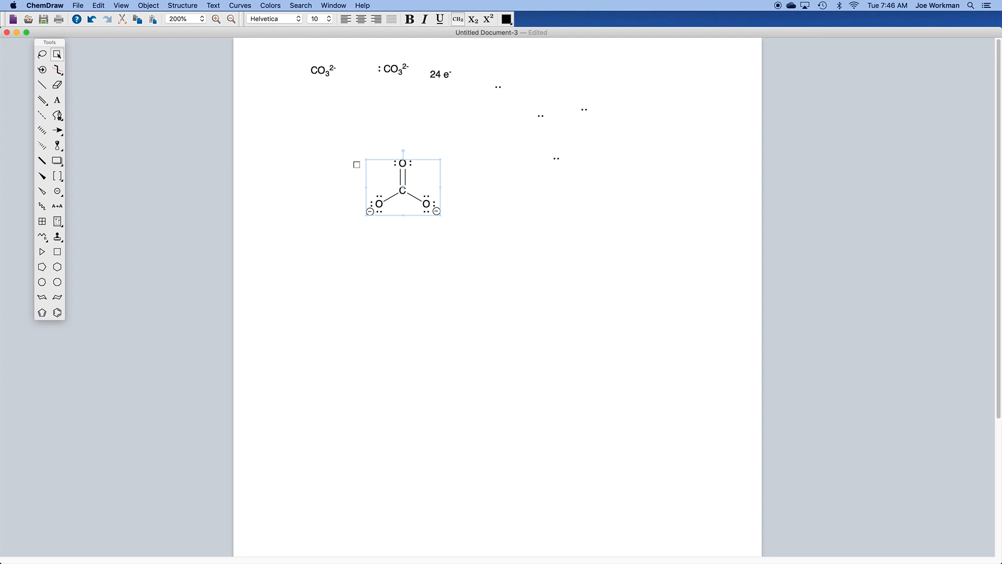
left_click_drag(352, 147, 418, 240)
left_click_drag(462, 241, 462, 242)
key("super+c")
key("super+v")
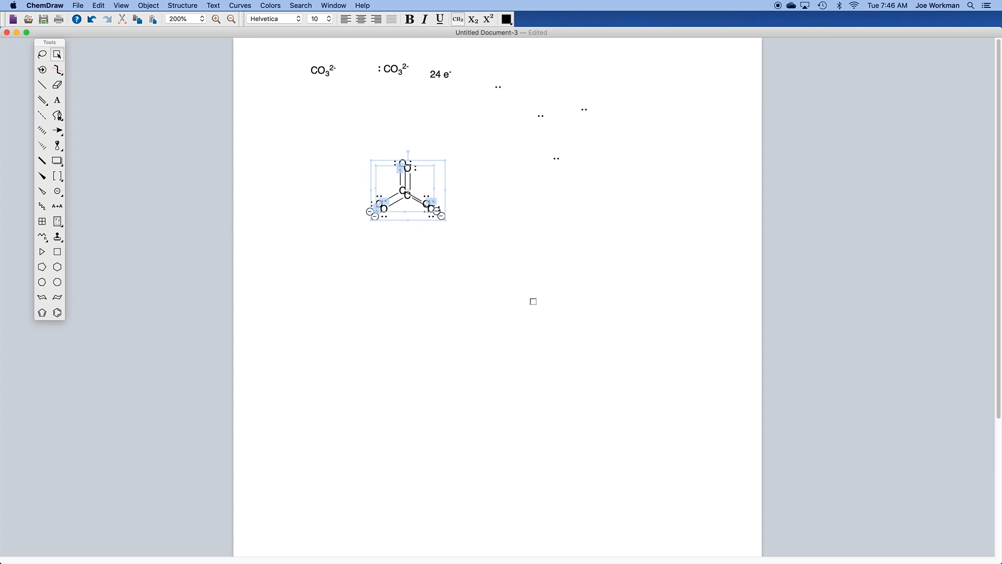
left_click_drag(420, 180, 536, 222)
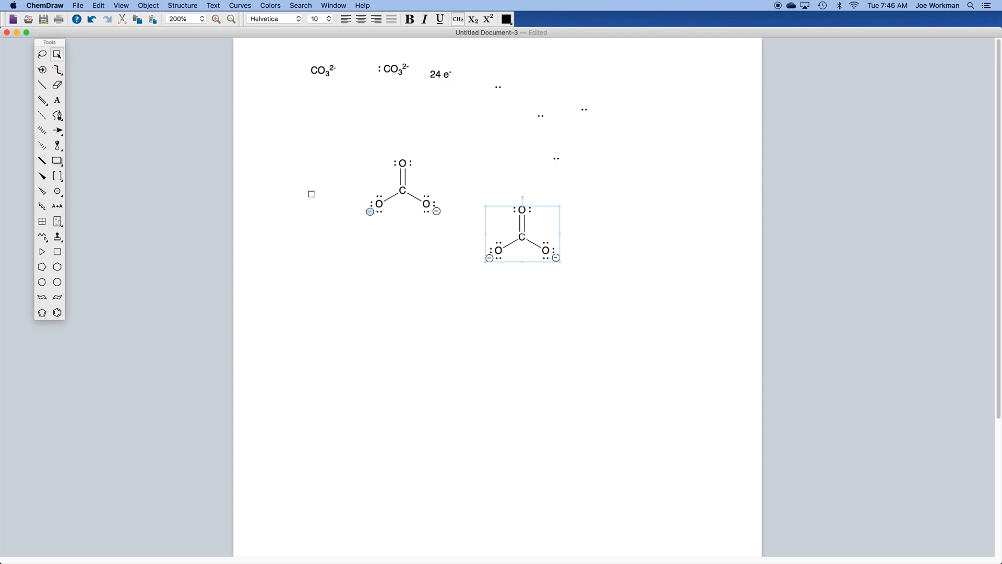
Step: Relabel the three oxygens of the copied structure as S and shift that structure slightly down and to the right
left_click(58, 100)
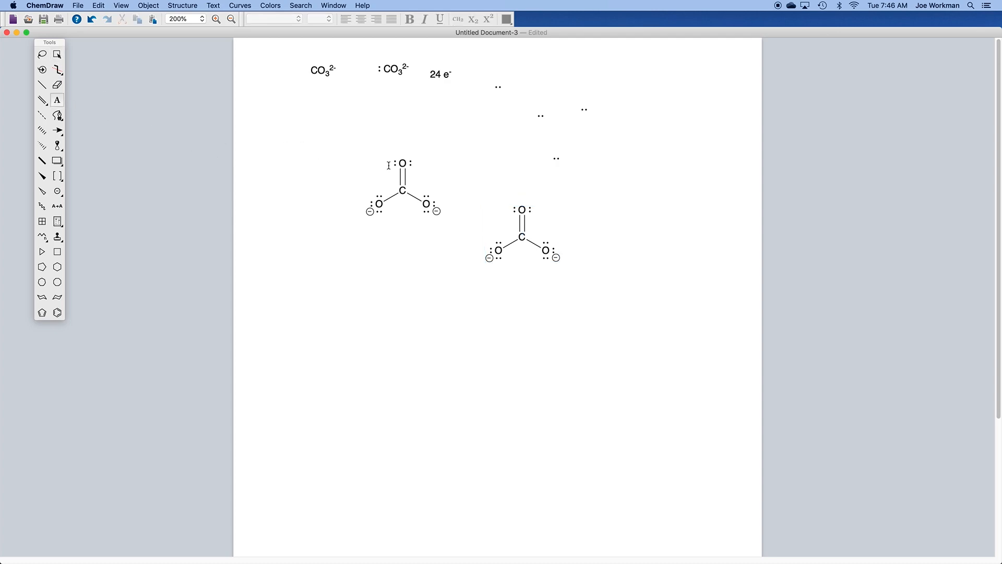
left_click(522, 210)
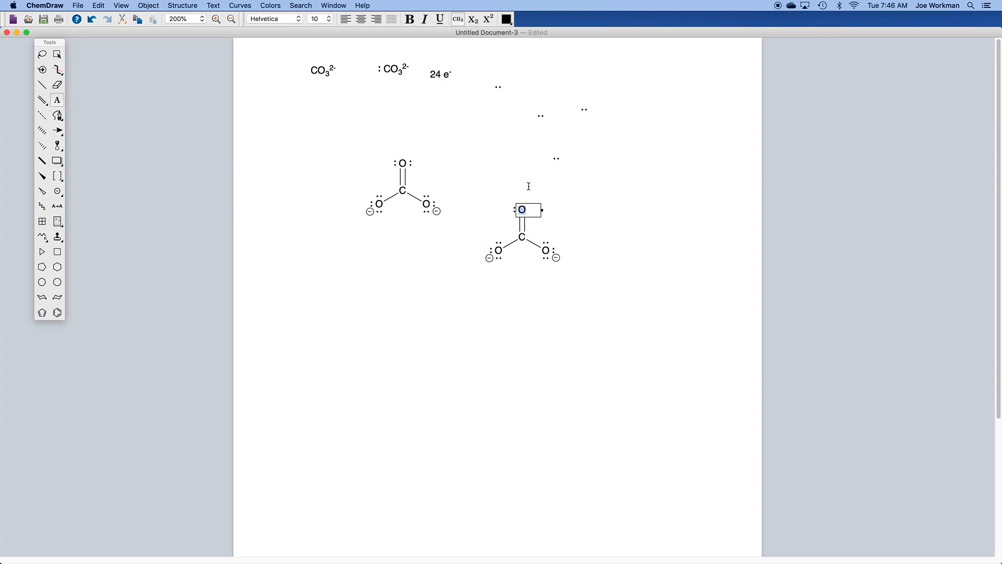
type("S")
left_click(546, 250)
type("S")
key("Return")
left_click(498, 250)
type("S")
key("Return")
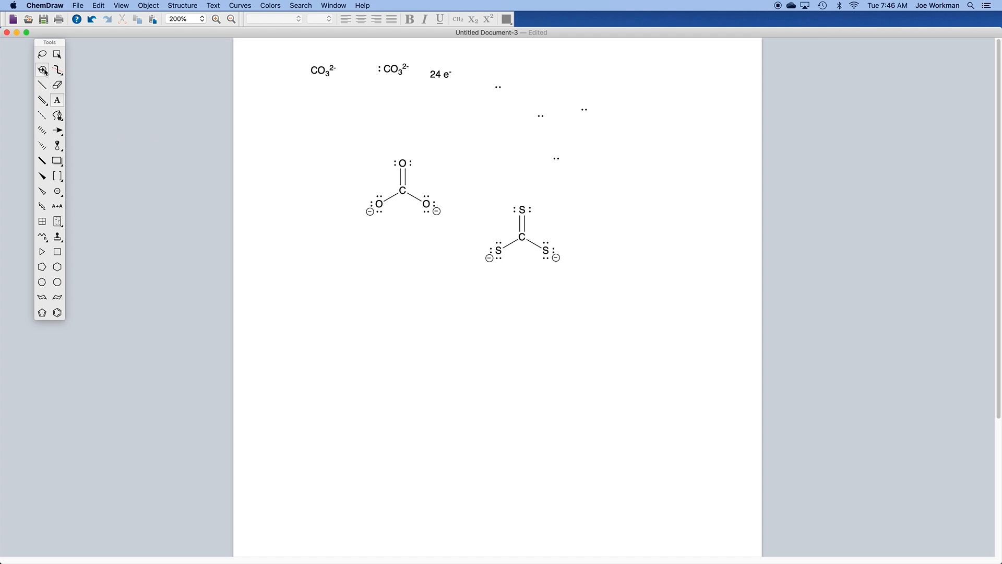
left_click(42, 54)
mouse_move(528, 230)
left_mouse_down()
mouse_move(592, 213)
mouse_move(520, 278)
mouse_move(551, 247)
mouse_move(537, 244)
left_mouse_up()
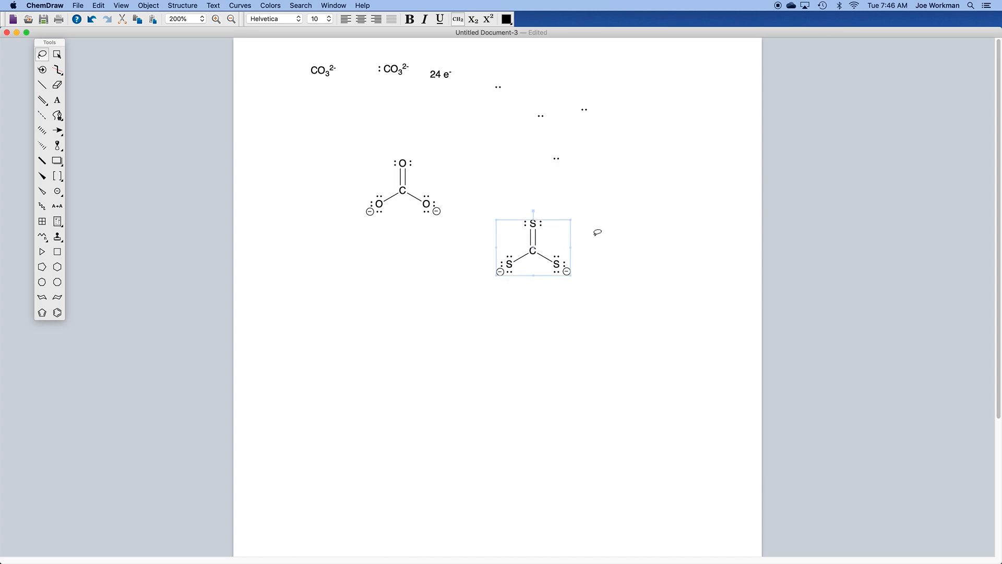